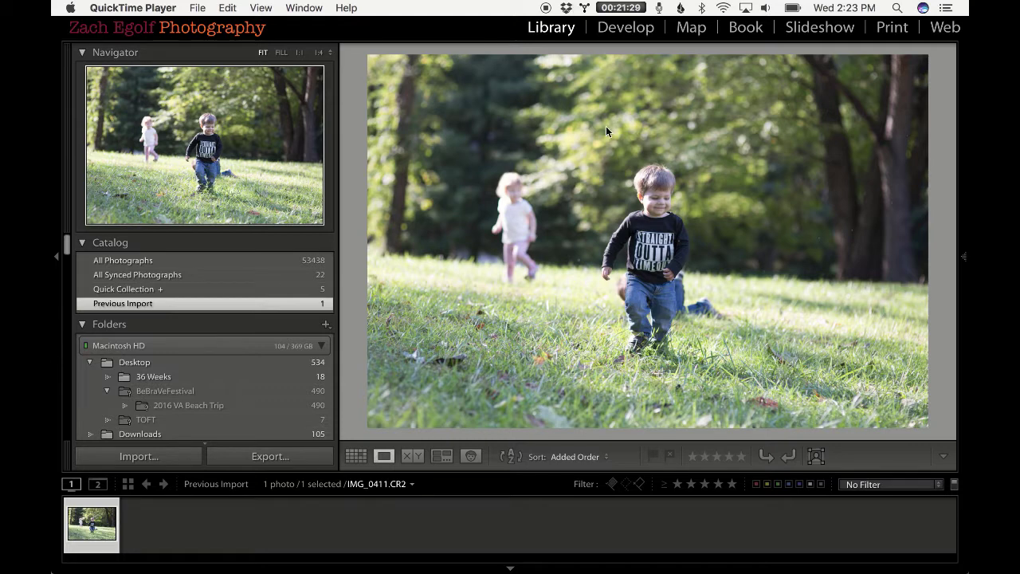
In Develop, apply the Pretty FILM Pastels | Pastel Film I preset to the toddler photo
mouse_move(949, 148)
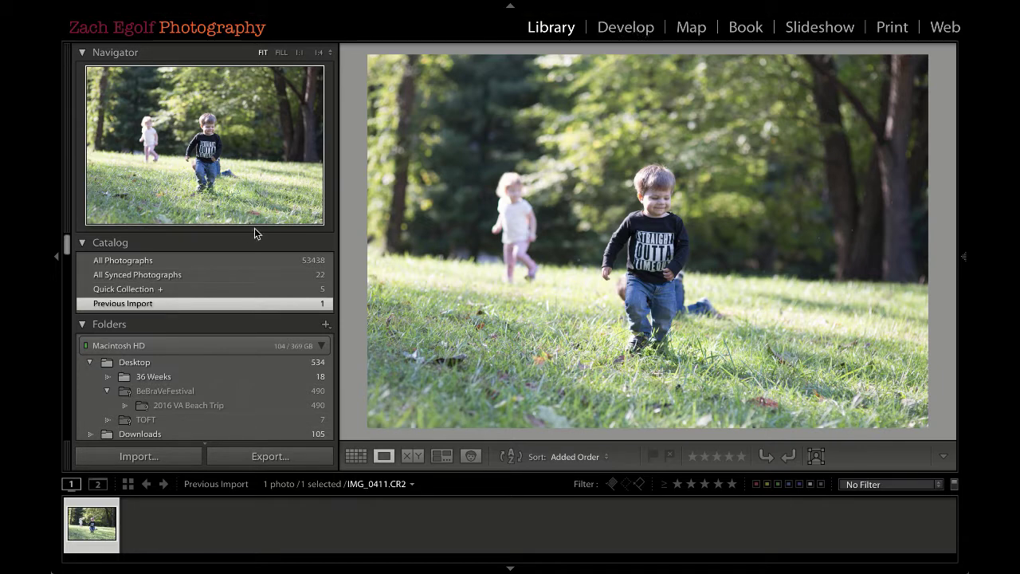
mouse_move(586, 59)
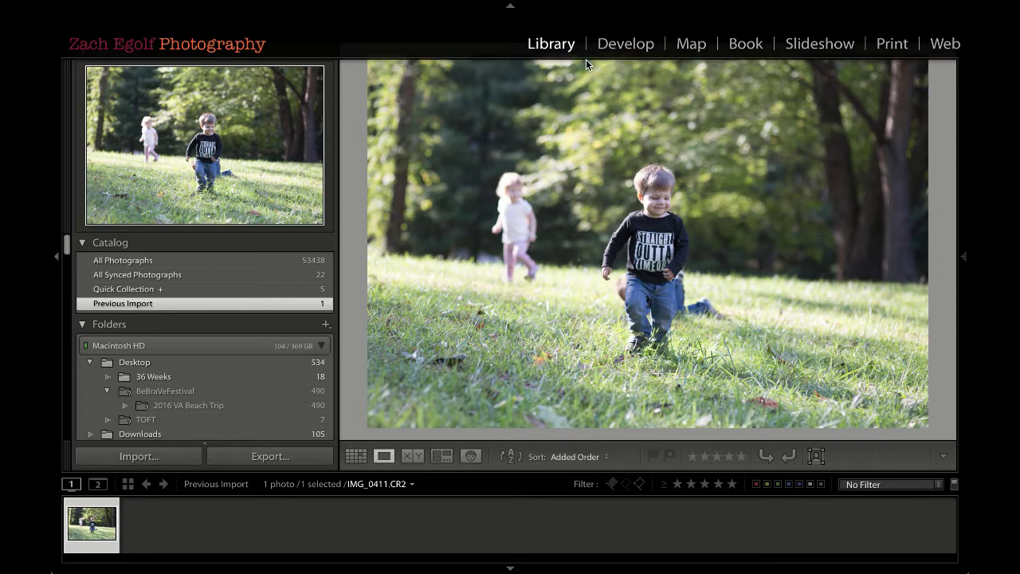
click(629, 42)
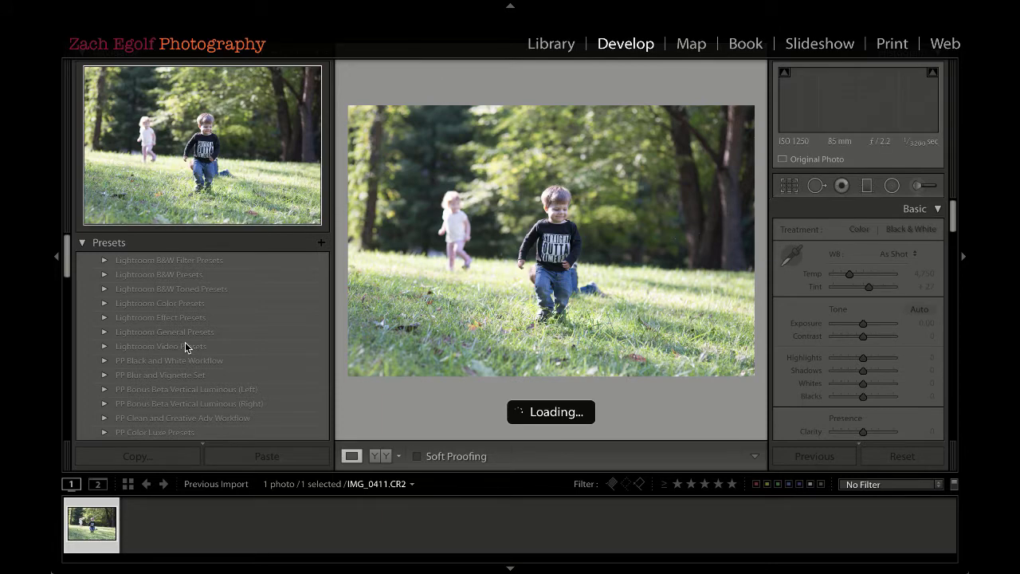
scroll(185, 342, up, 5)
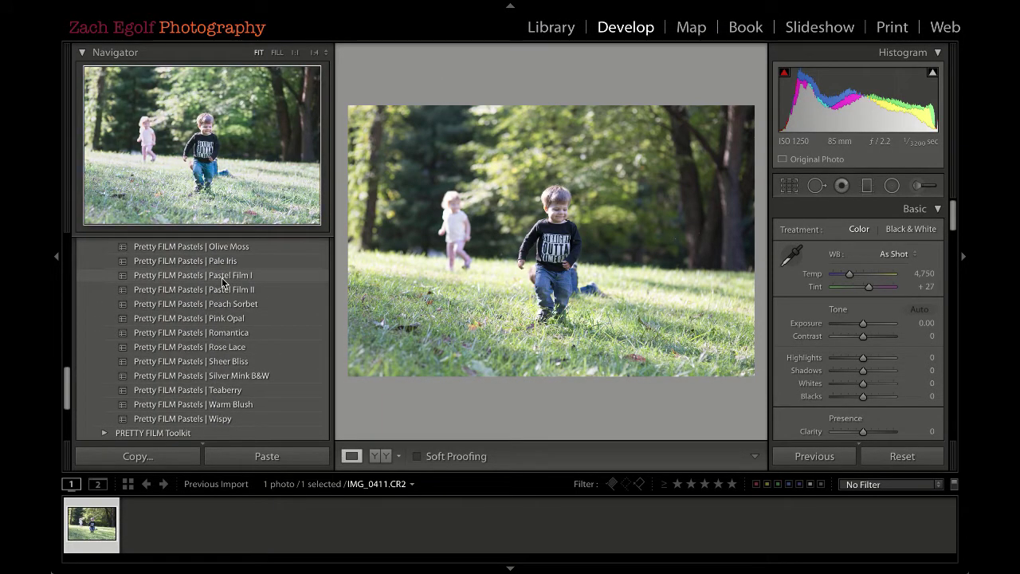
click(223, 277)
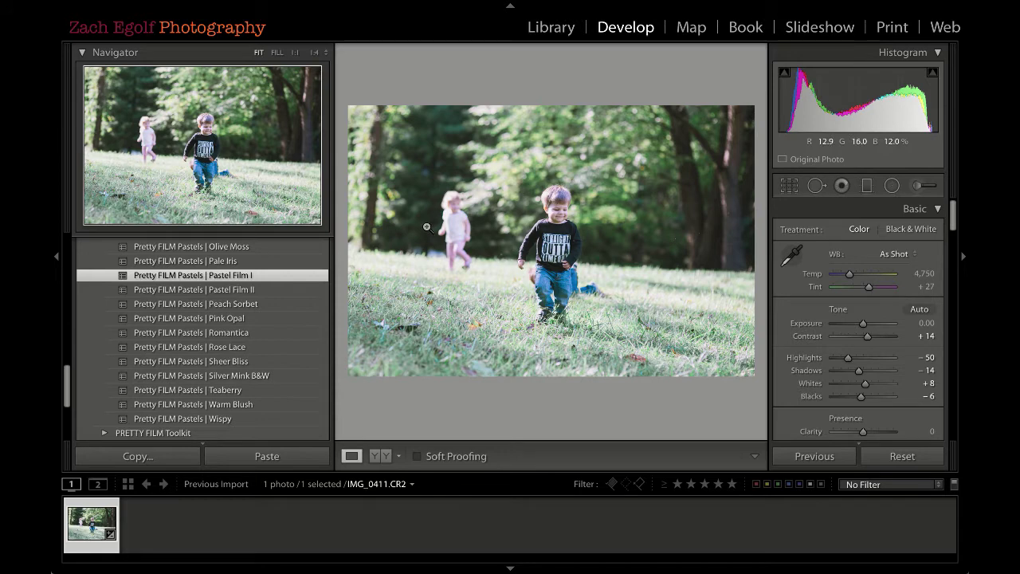
Send IMG_0411.CR2 to Adobe Photoshop CC 2015.5 through the photo's Edit In menu
right_click(475, 234)
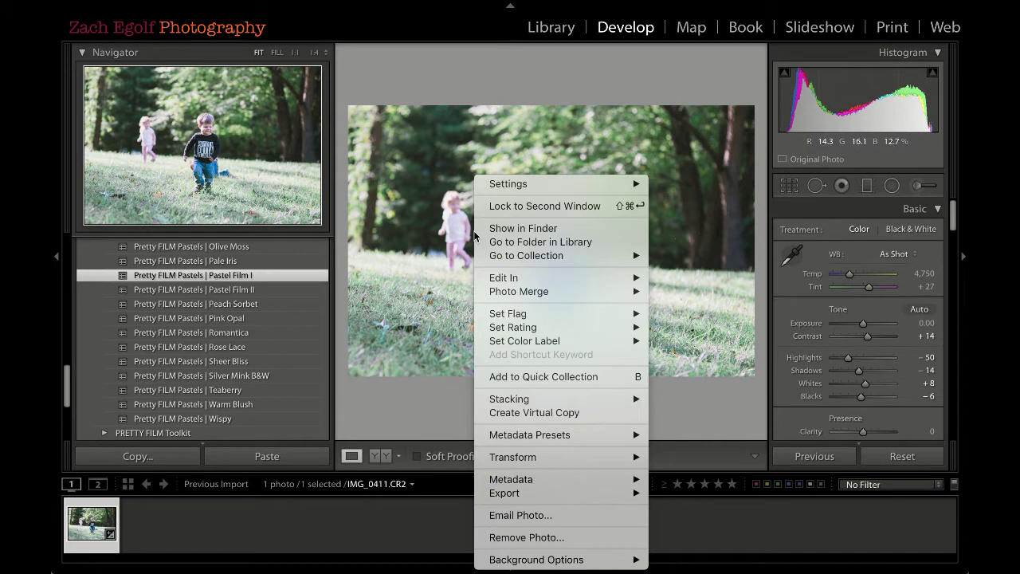
mouse_move(627, 277)
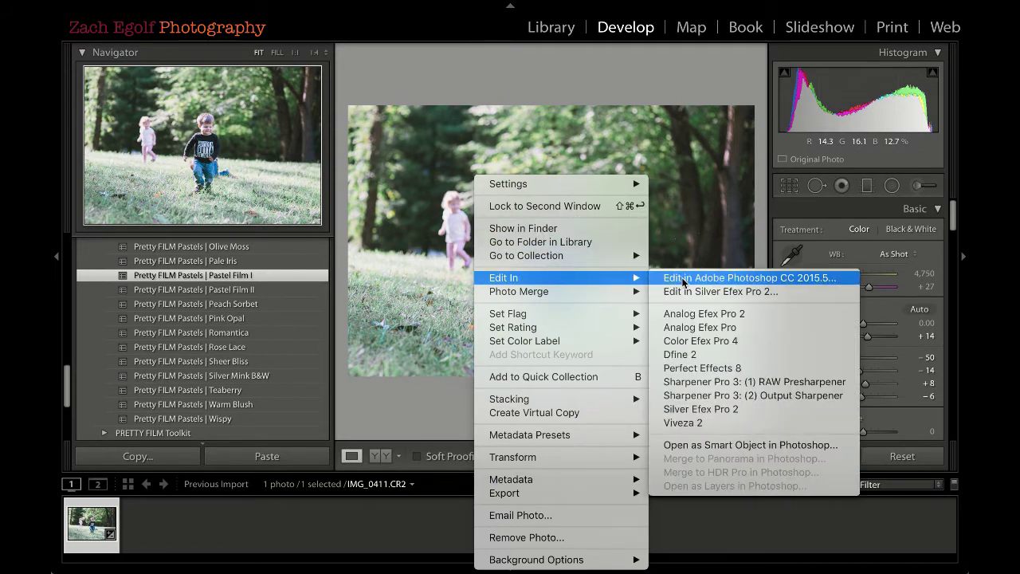
click(748, 279)
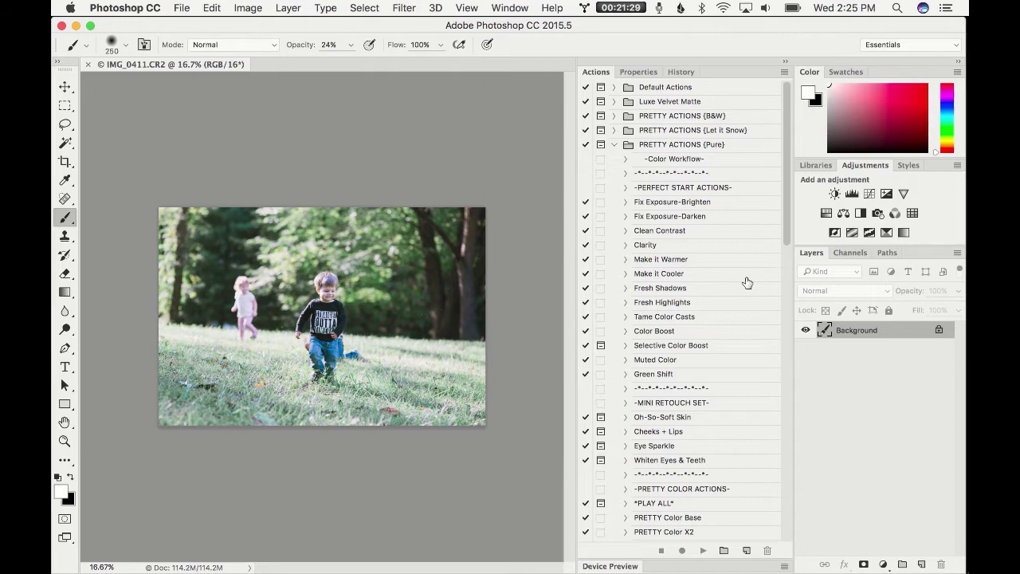
Move the Photoshop window onto Desktop 2 in Mission Control
key(ctrl+Up)
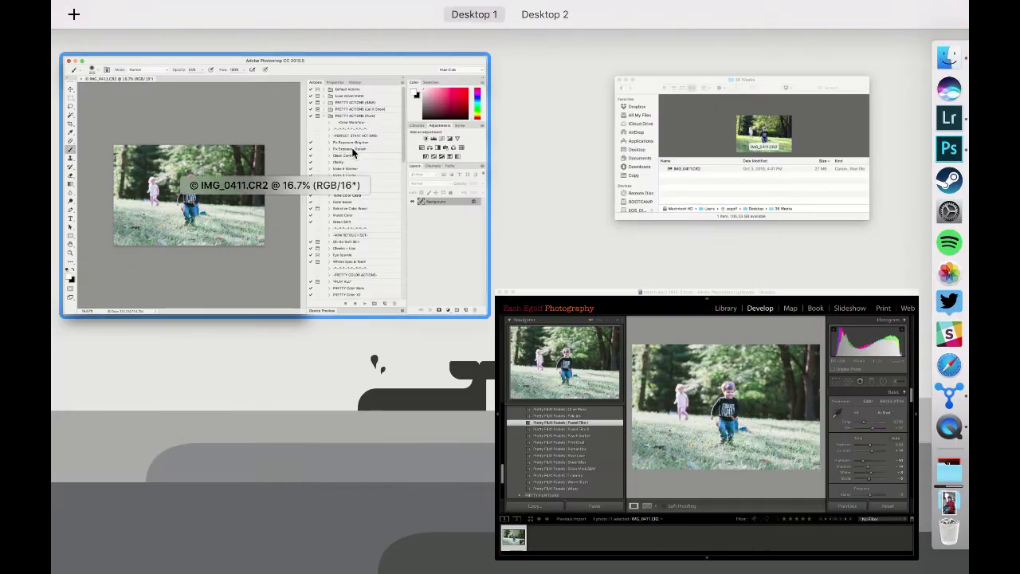
drag(288, 175, 572, 67)
click(561, 64)
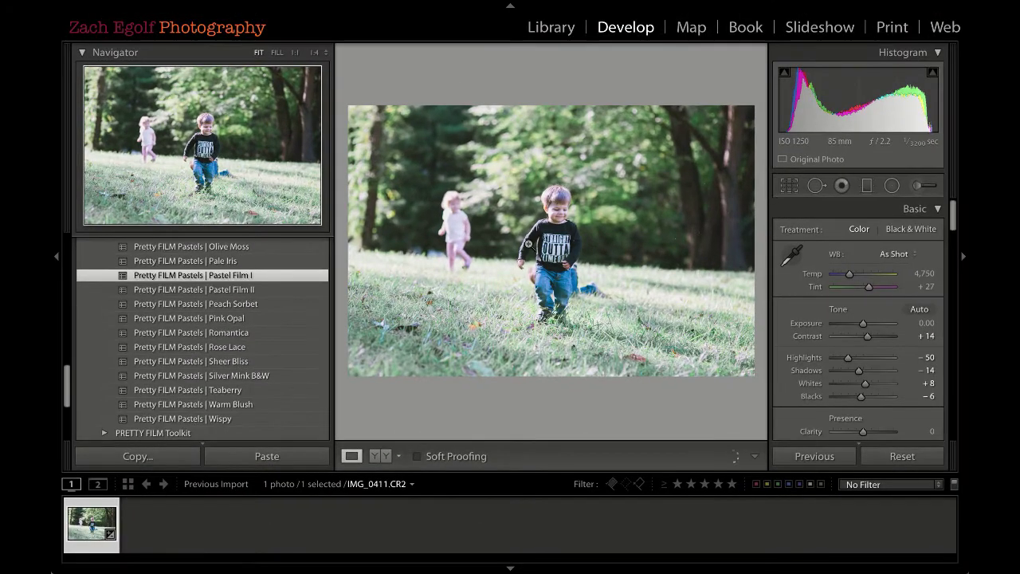
Flip back and forth between the Photoshop and Lightroom desktops with Ctrl+Left/Right, ending on Photoshop
key(ctrl+Right)
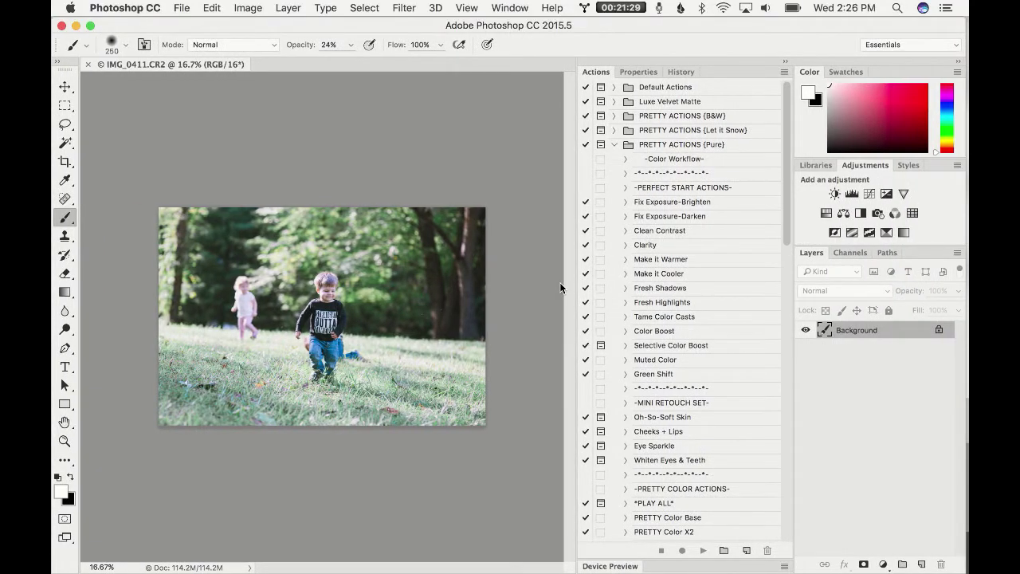
key(ctrl+Left)
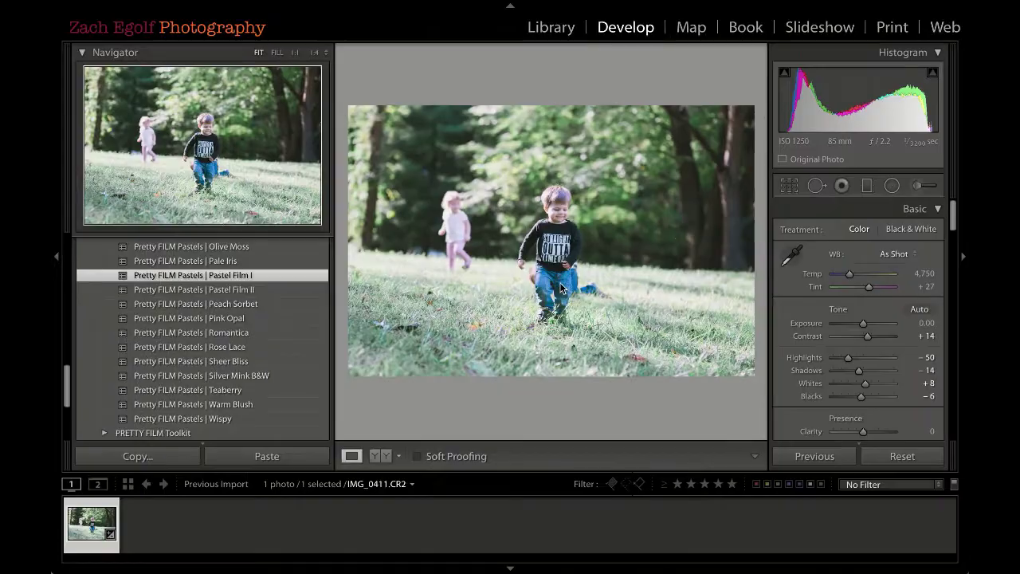
key(ctrl+Right)
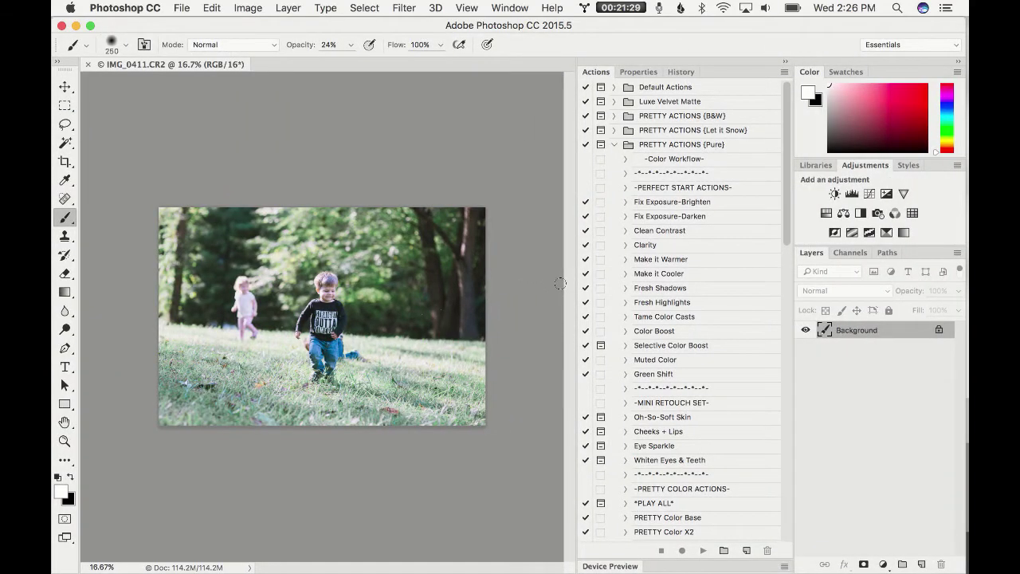
key(ctrl+Left)
key(ctrl+Right)
Choose the Content-Aware Move Tool and outline the little girl in the background
click(66, 198)
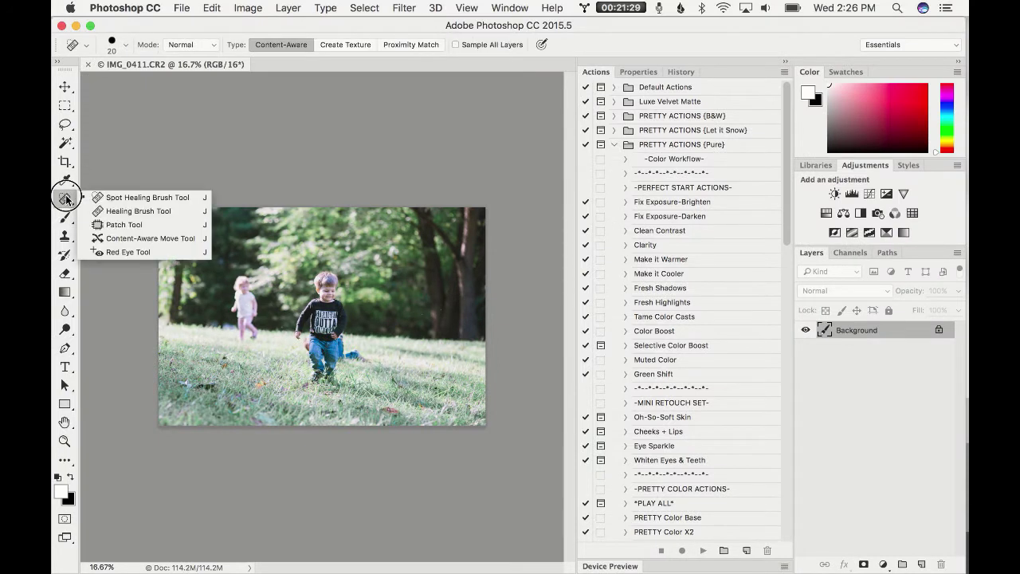
mouse_move(66, 198)
mouse_down()
mouse_move(140, 241)
mouse_move(64, 198)
mouse_move(68, 143)
mouse_move(66, 195)
mouse_up()
click(67, 204)
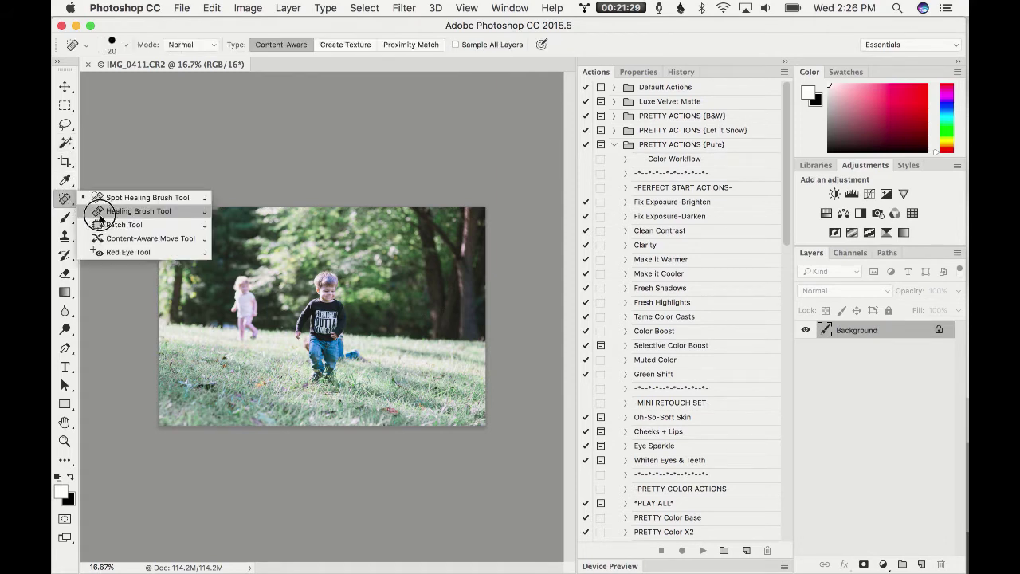
click(126, 238)
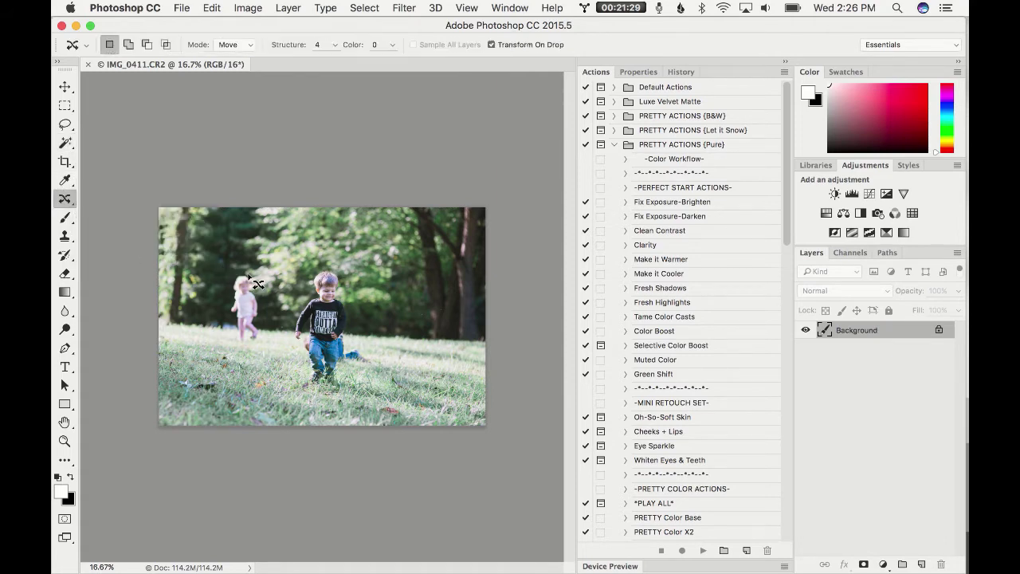
mouse_move(249, 277)
mouse_down()
mouse_move(229, 280)
mouse_move(228, 307)
mouse_move(247, 342)
mouse_move(271, 311)
mouse_move(252, 279)
mouse_up()
Fill the selected girl with Content-Aware fill from the Edit menu
click(399, 7)
mouse_move(286, 4)
mouse_move(212, 6)
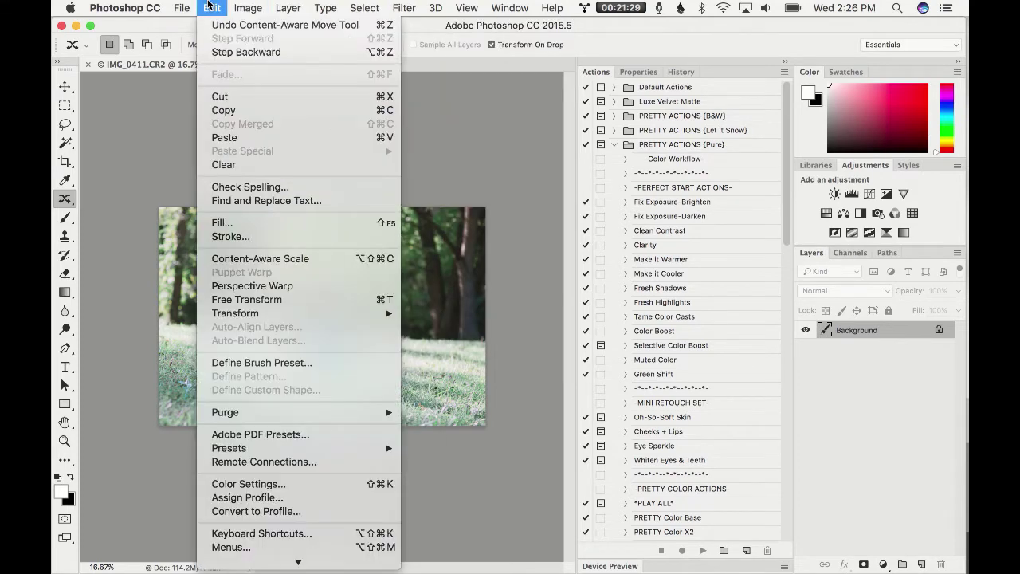
click(282, 229)
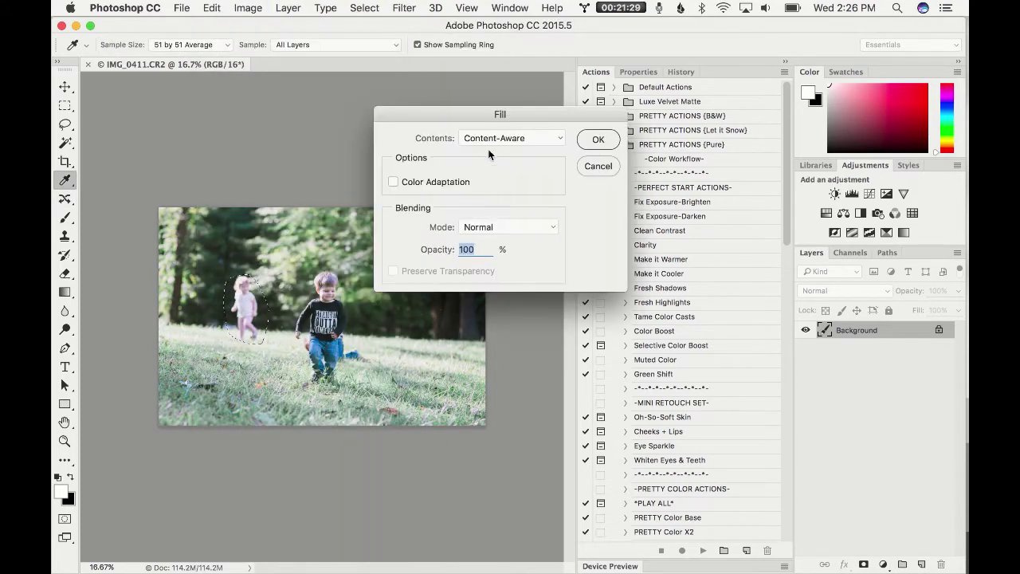
click(597, 142)
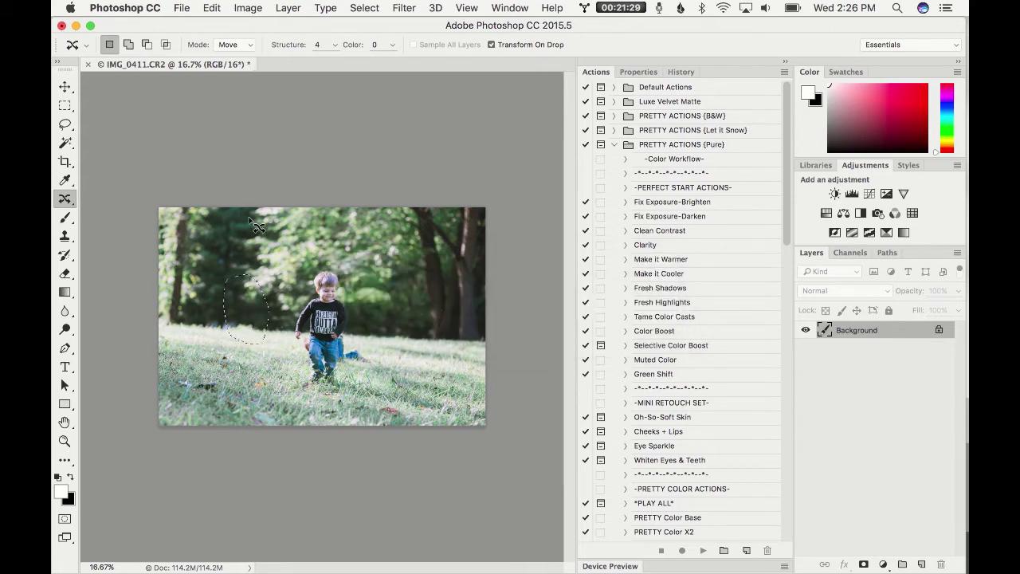
Deselect to clear the selection outline from the image
click(211, 8)
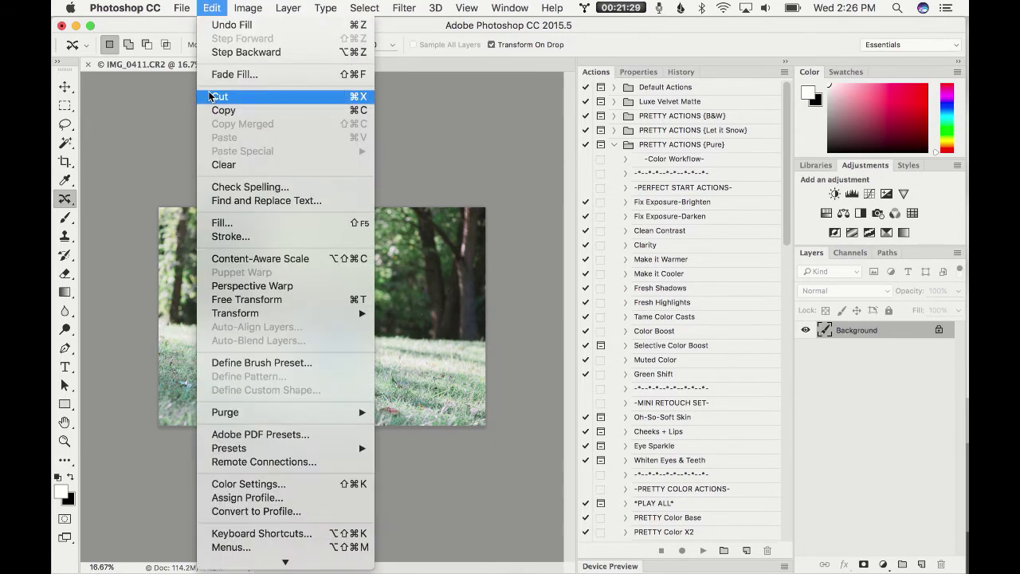
mouse_move(256, 4)
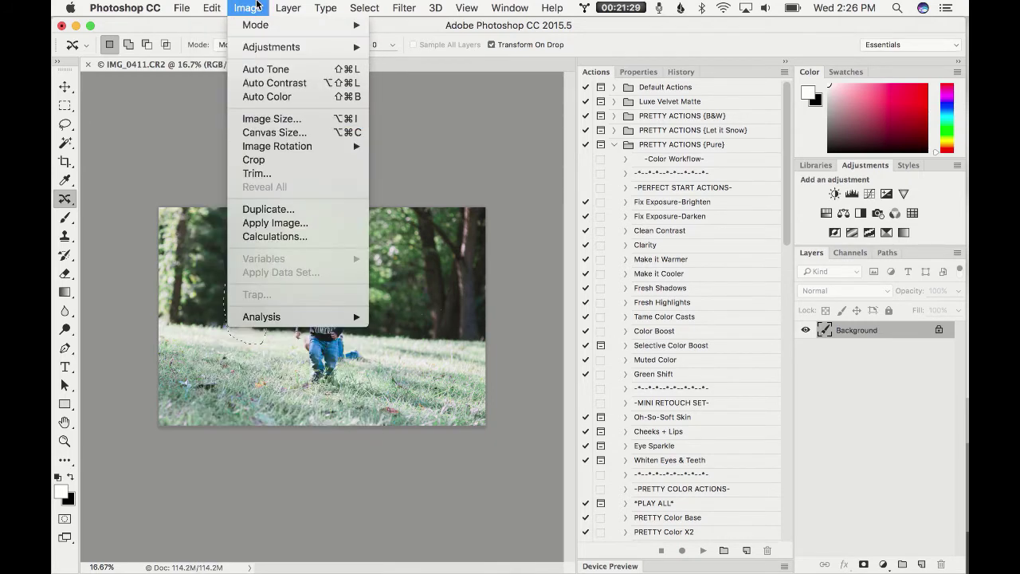
mouse_move(364, 8)
click(379, 39)
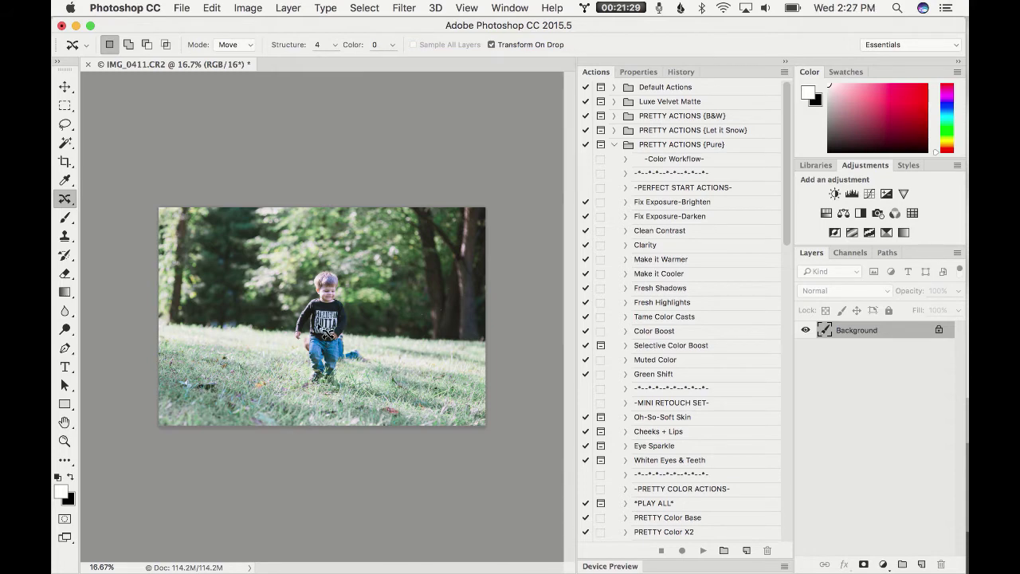
Run the Airy & Light action from the Actions panel on the photo
scroll(721, 372, down, 5)
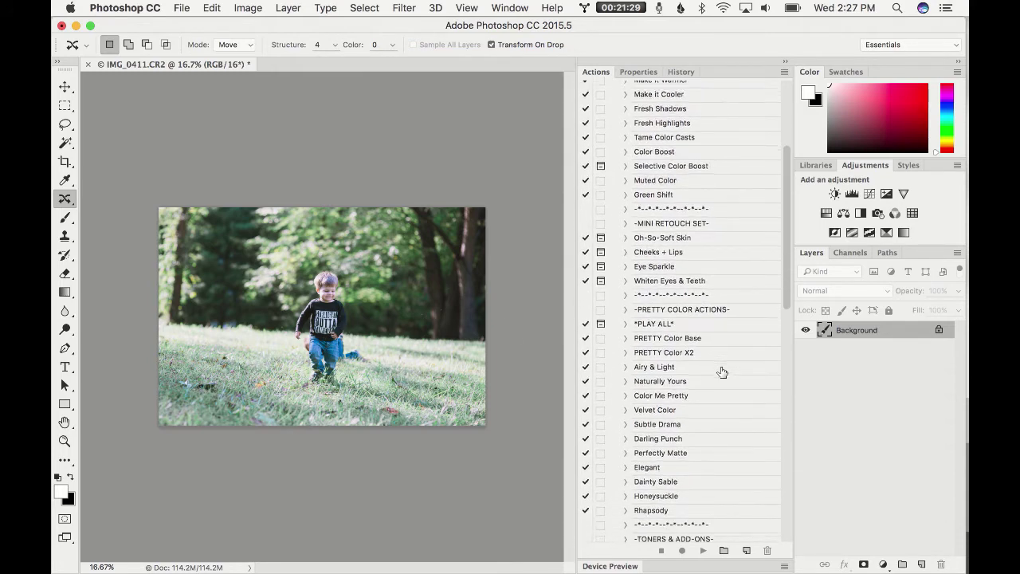
scroll(721, 372, down, 14)
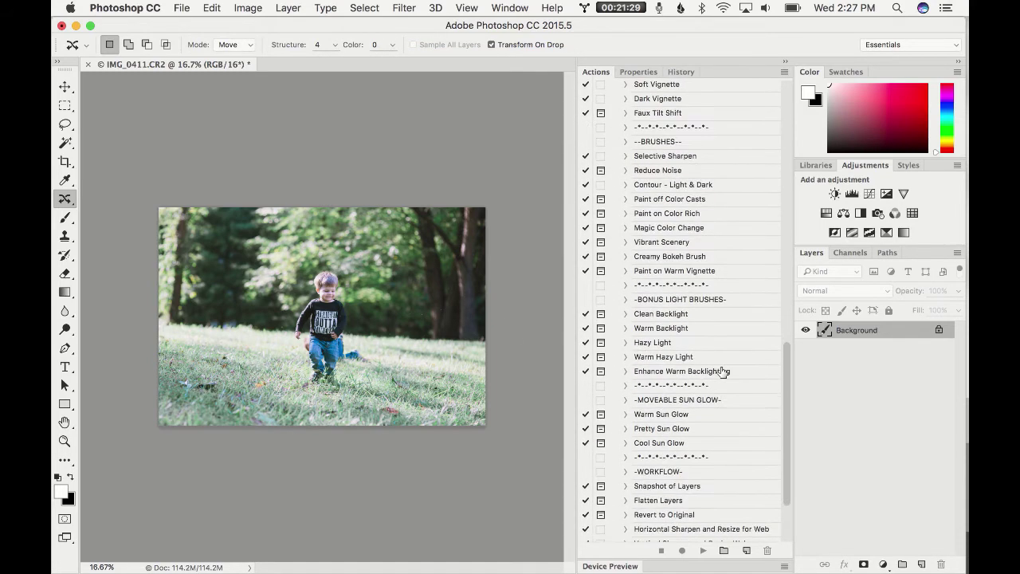
scroll(680, 284, up, 2)
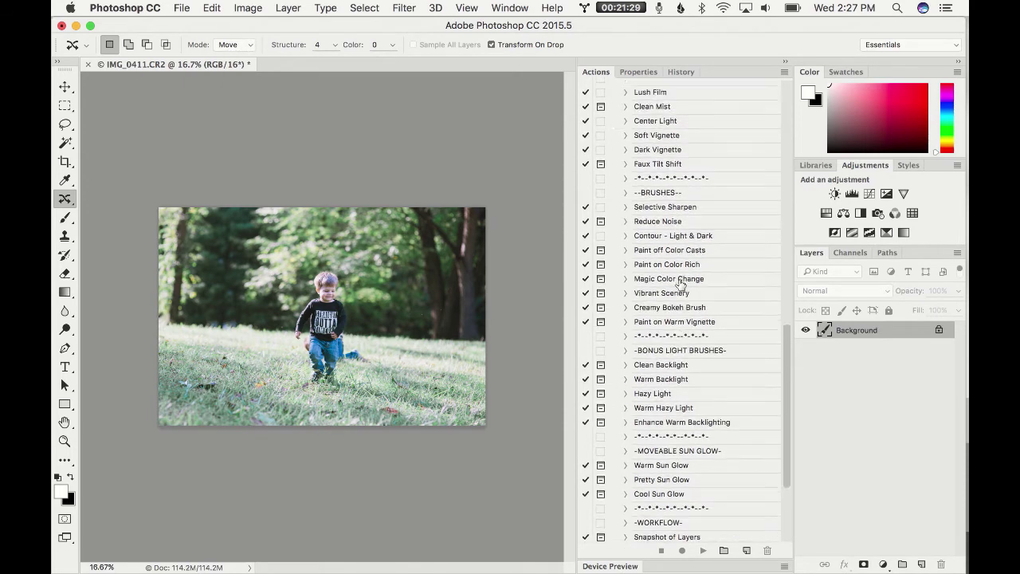
scroll(680, 284, up, 11)
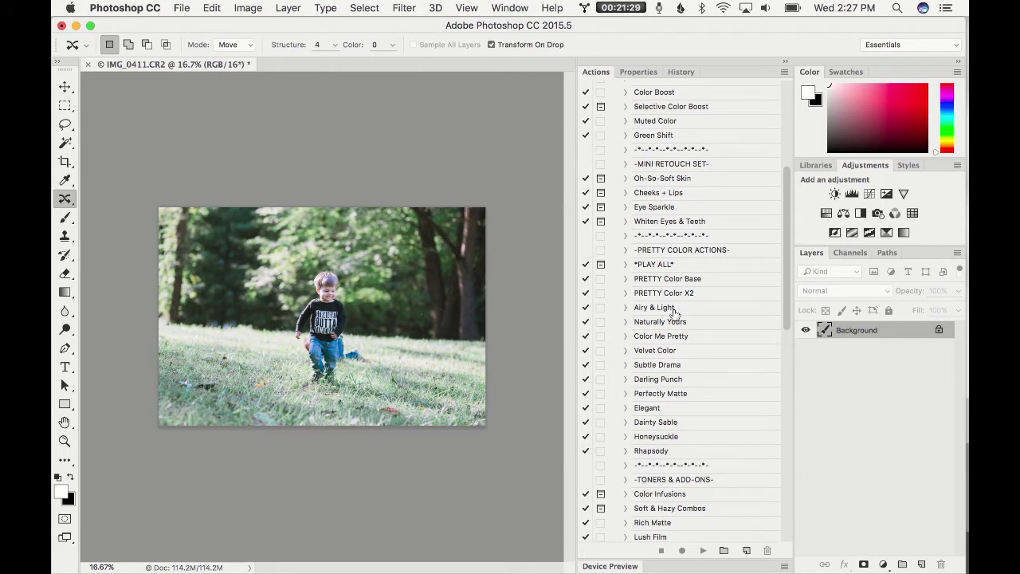
click(677, 309)
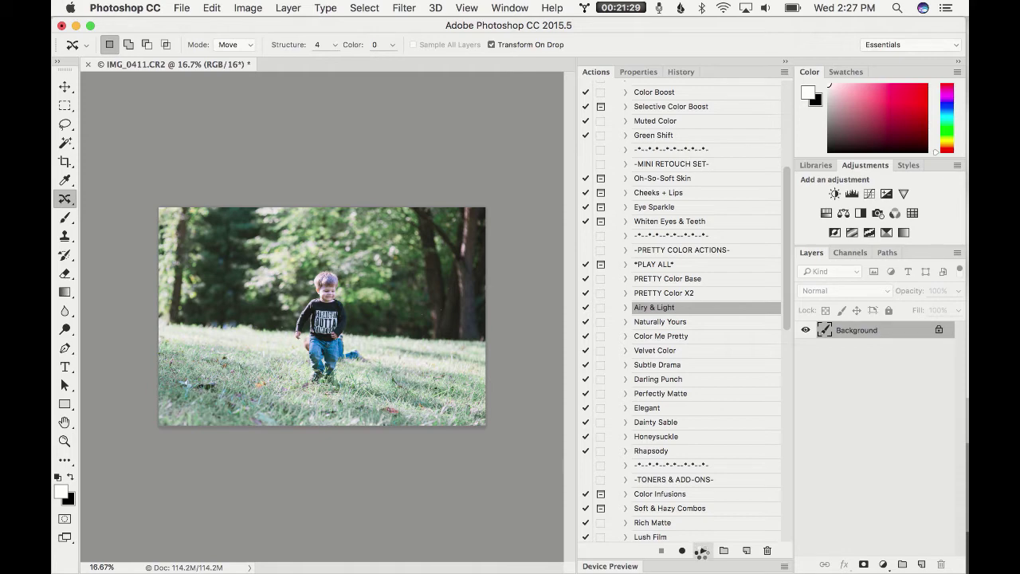
click(701, 552)
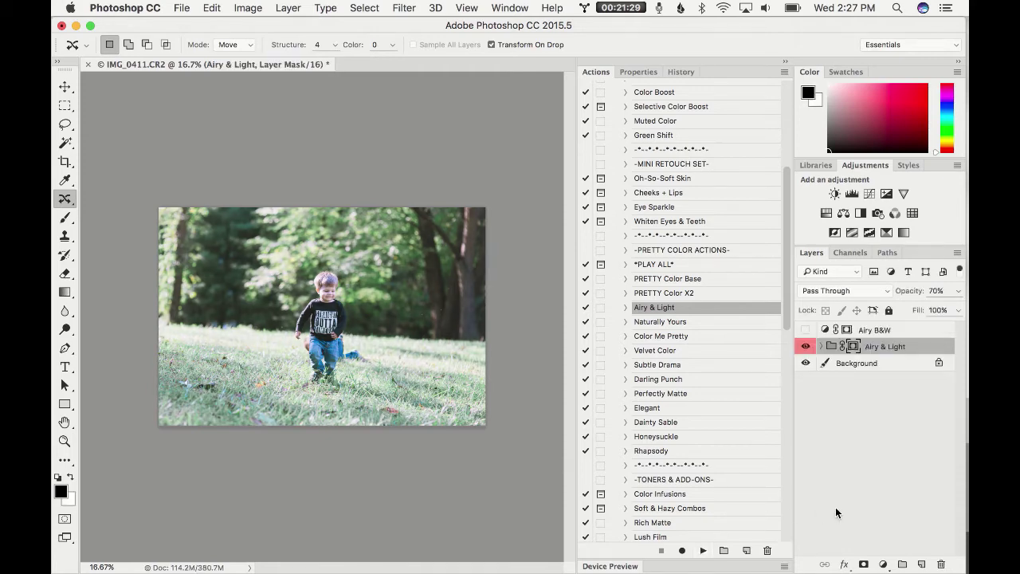
Expand and collapse the new Airy & Light layer group to inspect its layers
click(821, 346)
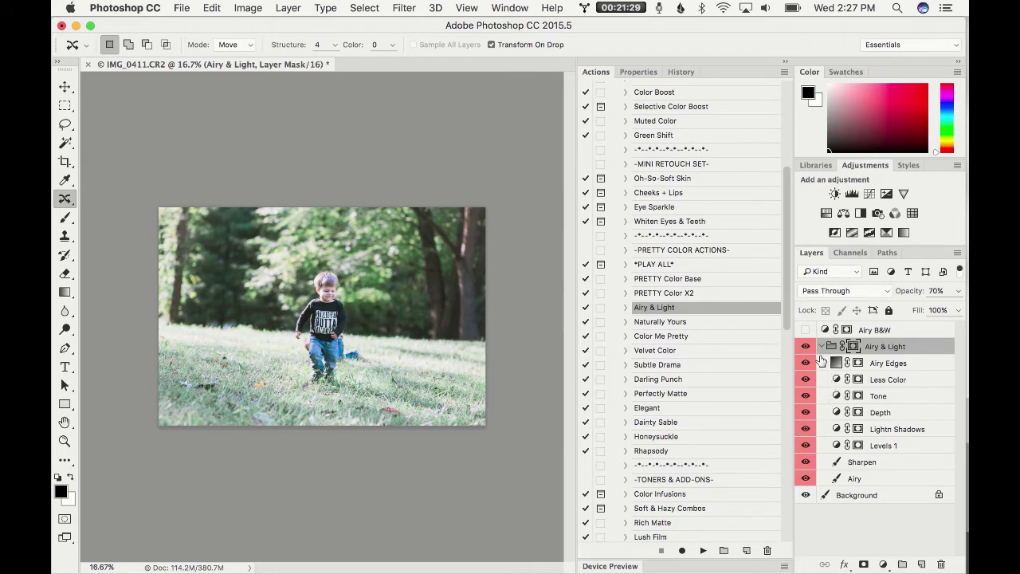
click(822, 346)
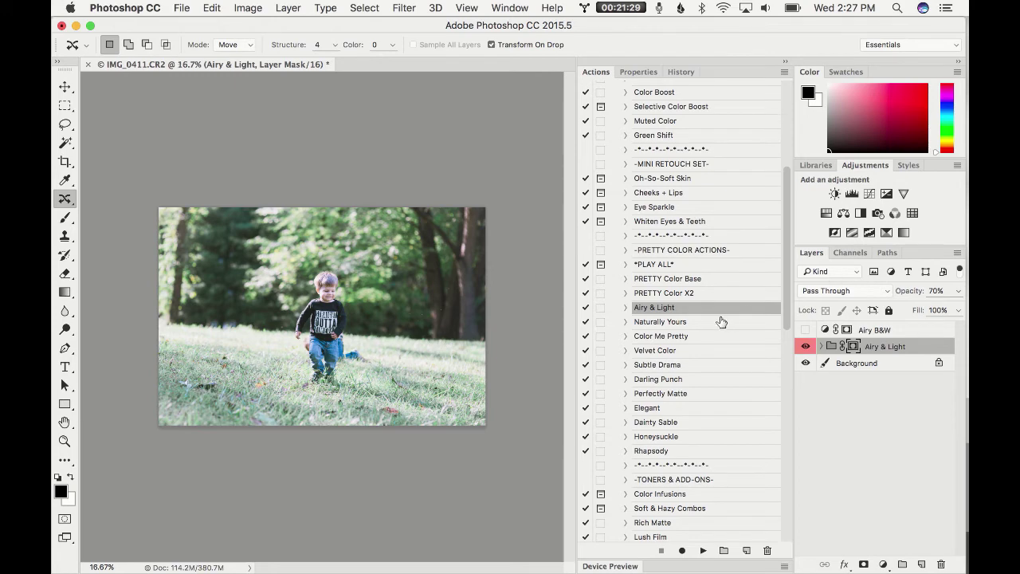
click(288, 8)
mouse_move(312, 301)
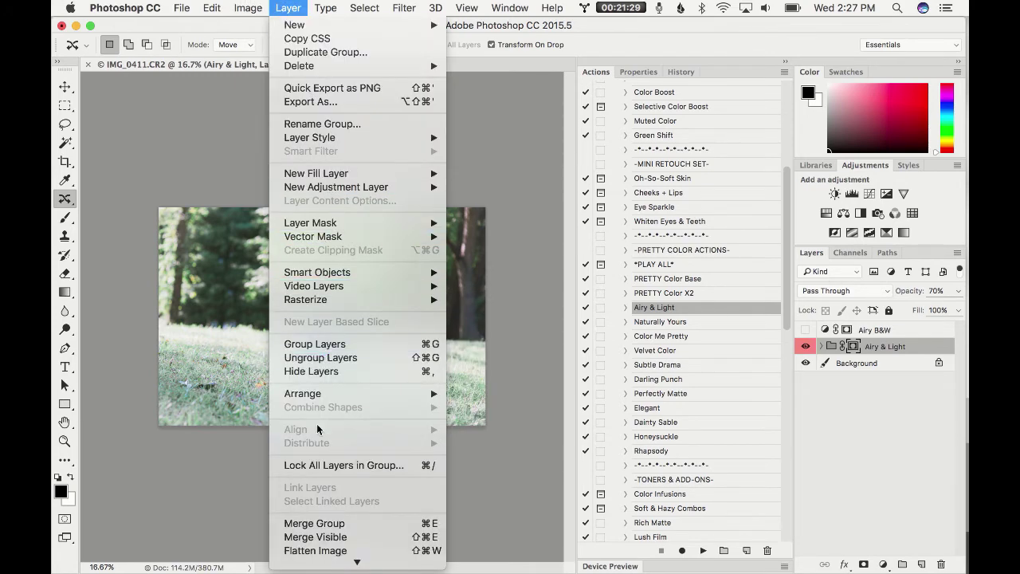
Flatten the image, discarding the hidden layer, save it as IMG_0411-Edit.tif and switch to Lightroom
click(329, 551)
click(633, 220)
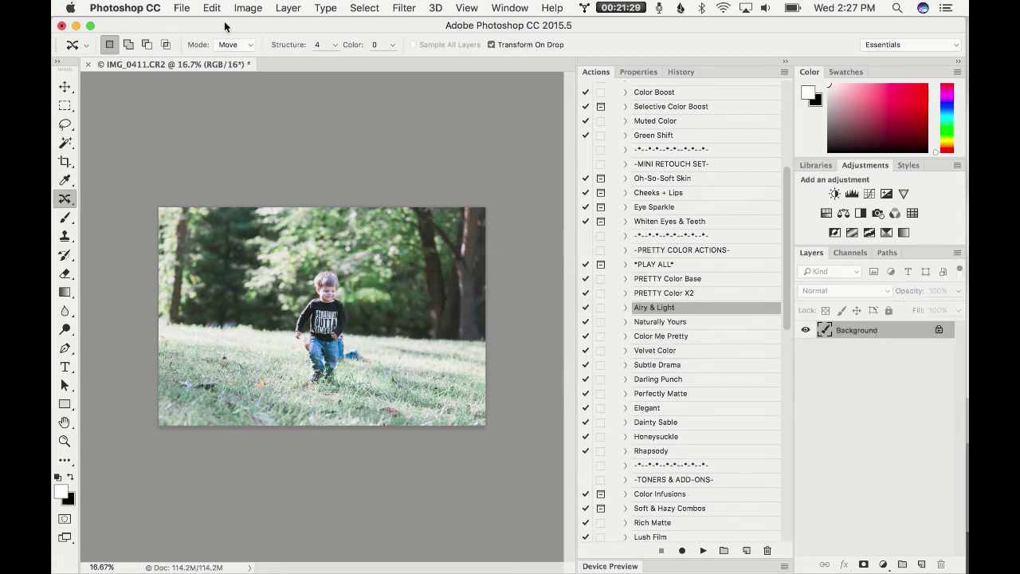
click(184, 7)
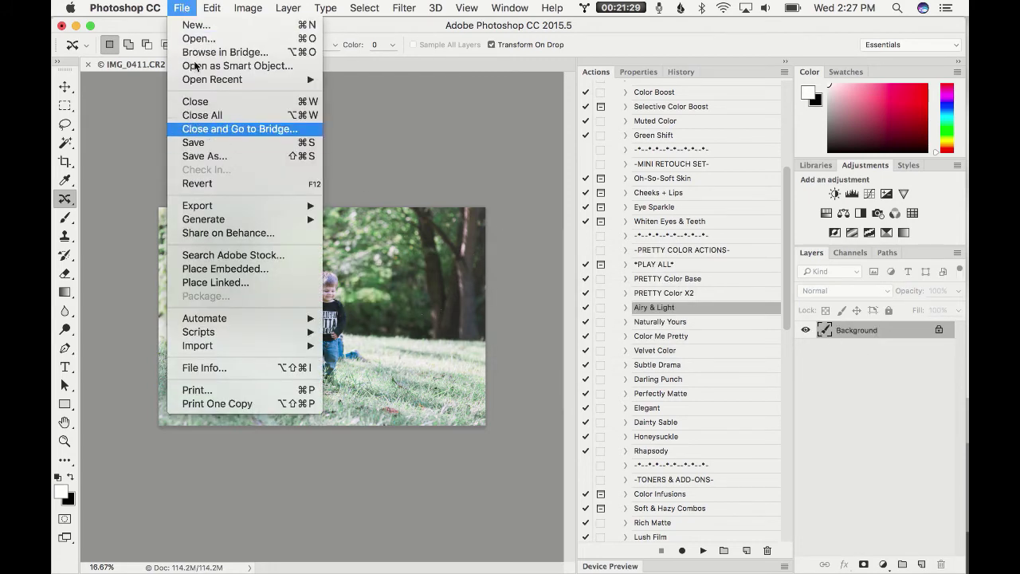
click(191, 5)
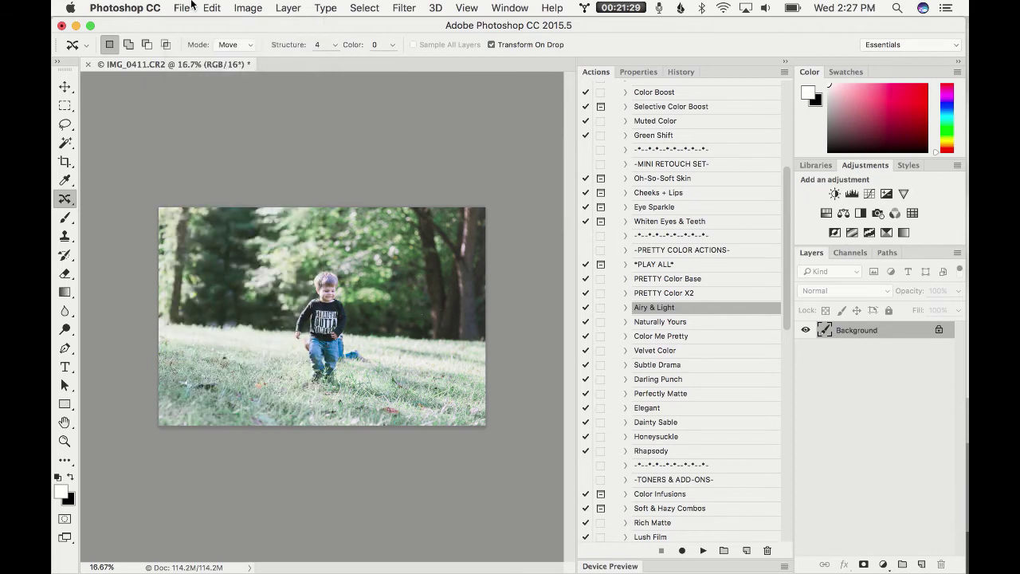
click(191, 5)
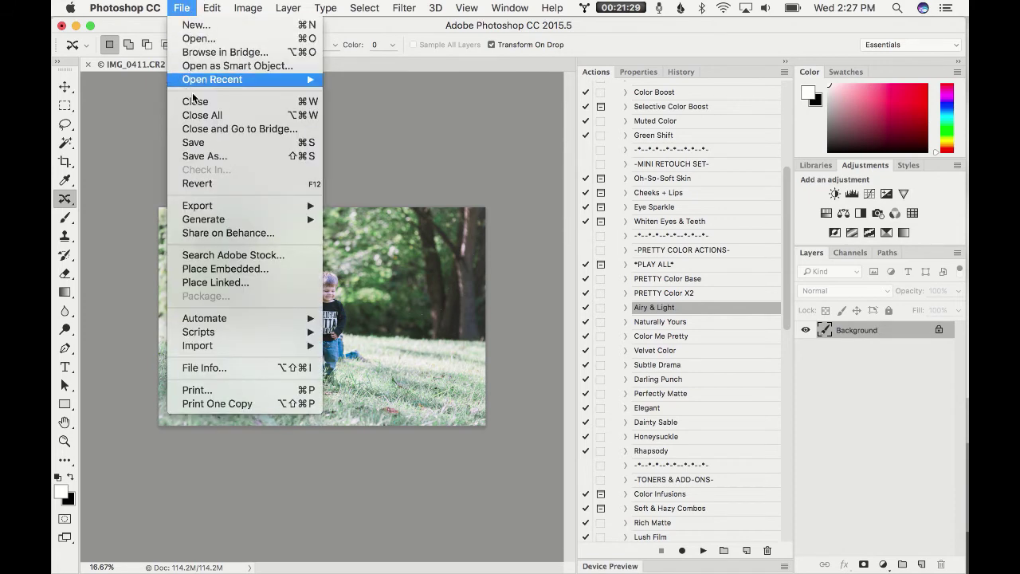
click(195, 137)
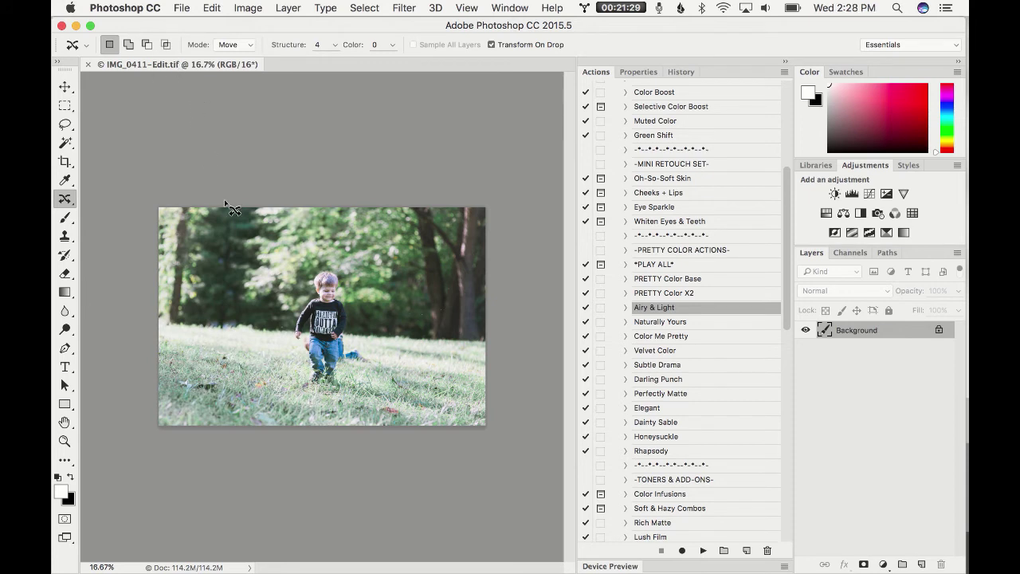
key(super+Tab)
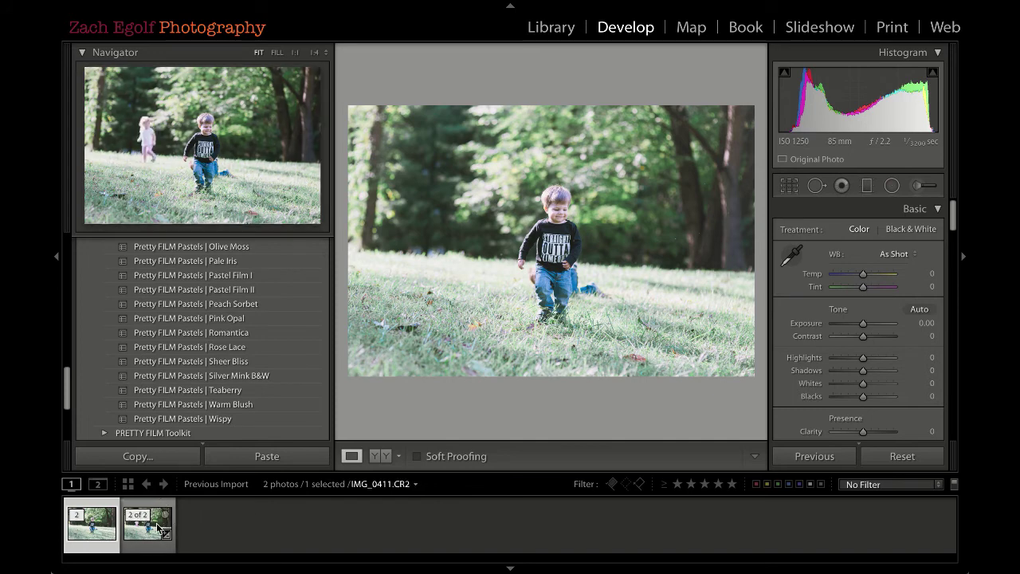
Apply Pastel Film I to the original raw photo, then reselect IMG_0411-Edit.tif
click(158, 528)
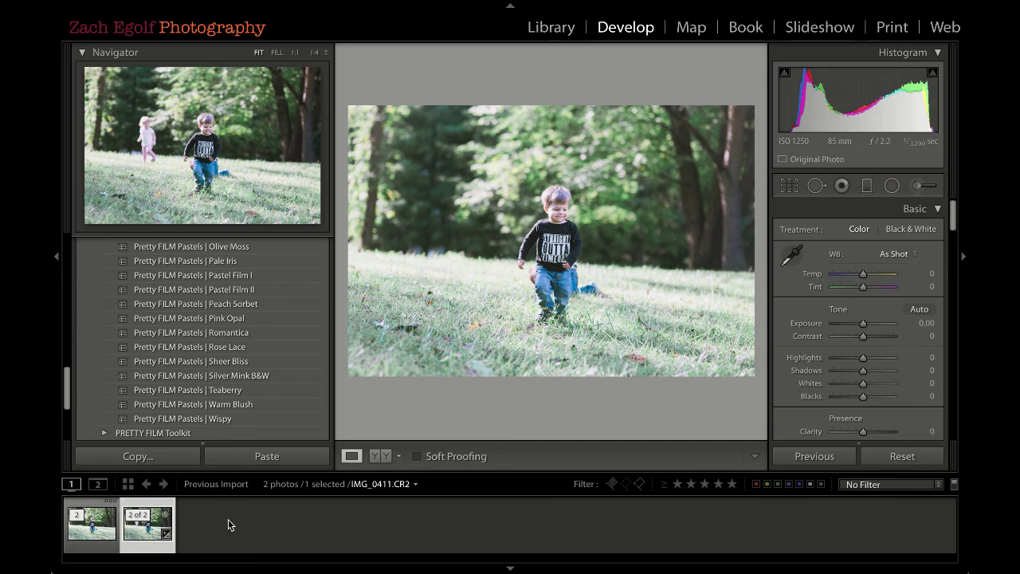
click(191, 274)
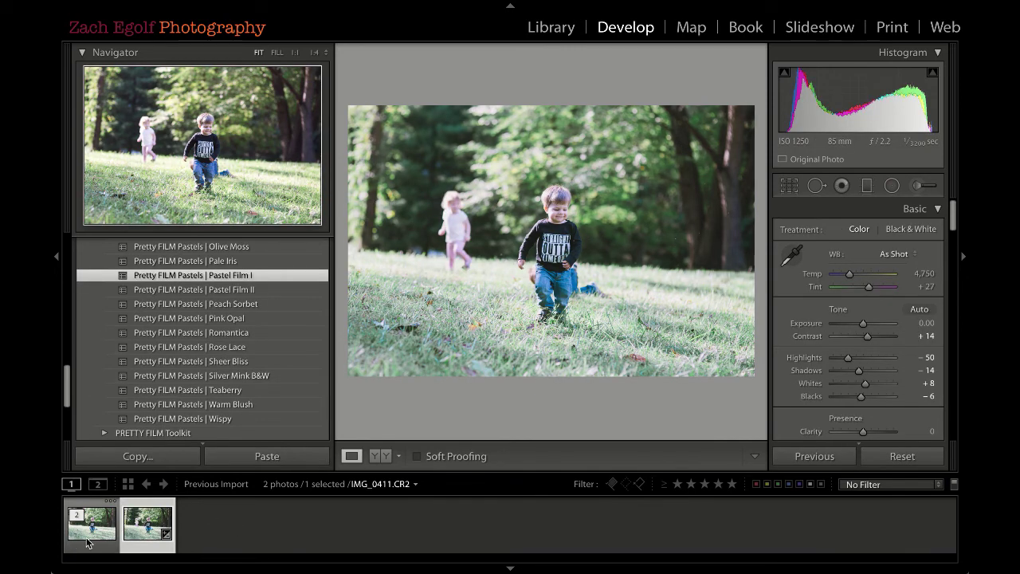
click(88, 540)
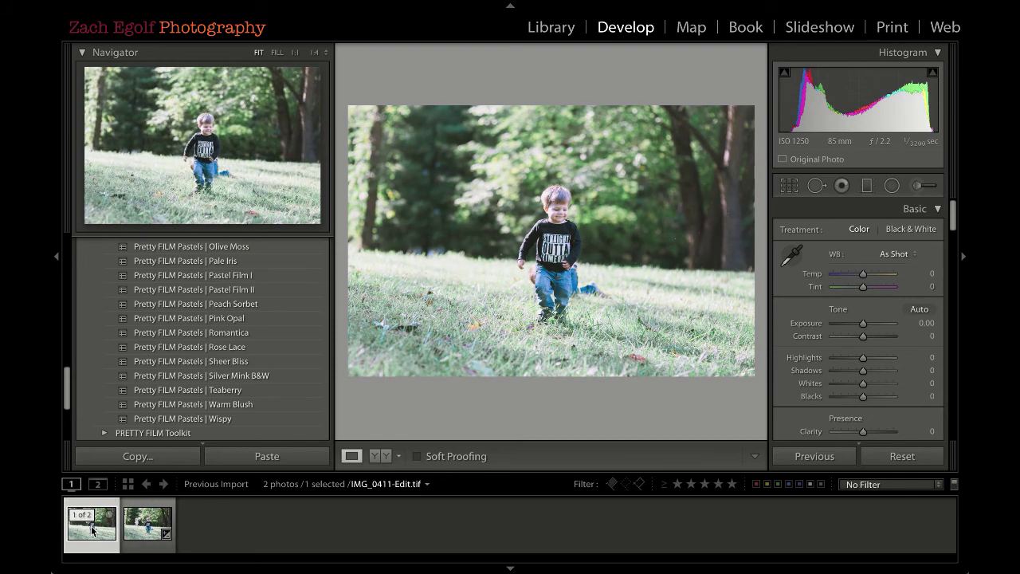
Export IMG_0411-Edit.tif with the ZEP Facebook2 preset and leave full screen to see all desktops
right_click(92, 528)
mouse_move(178, 498)
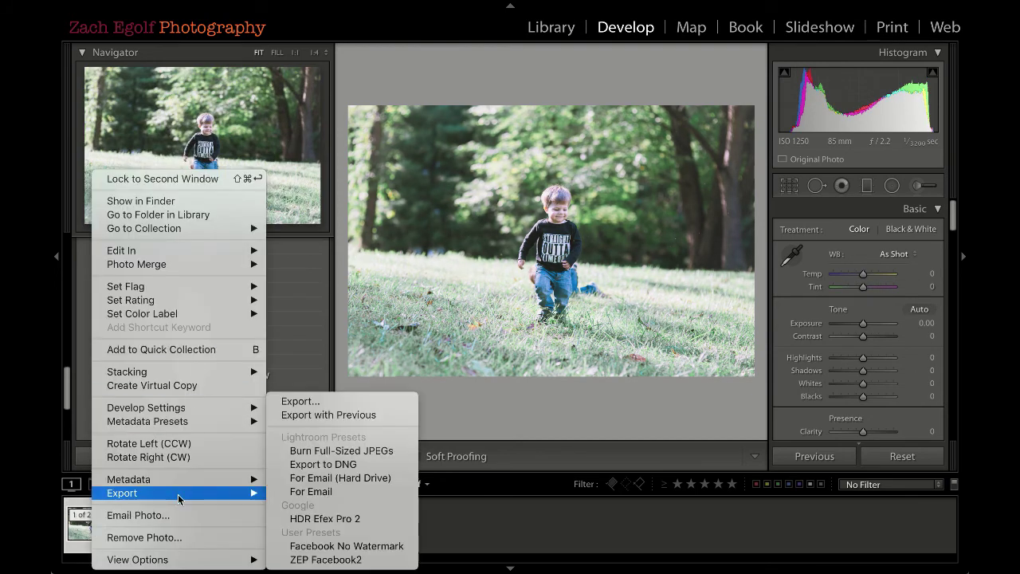
click(331, 560)
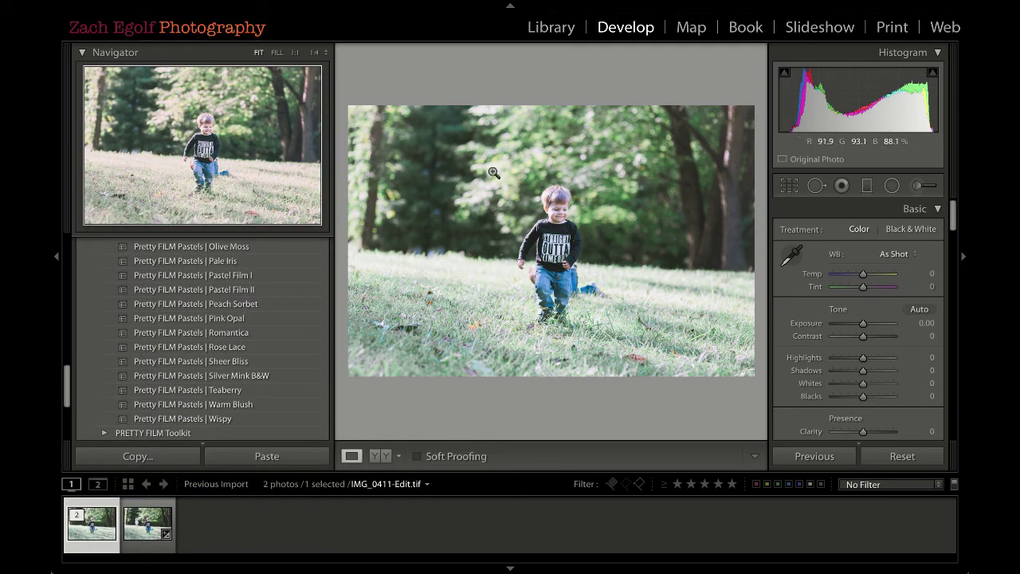
key(f)
key(ctrl+Up)
Open IMG_0411-Edit.jpg from the Desktop folder in the 36 Weeks Finder window
click(951, 57)
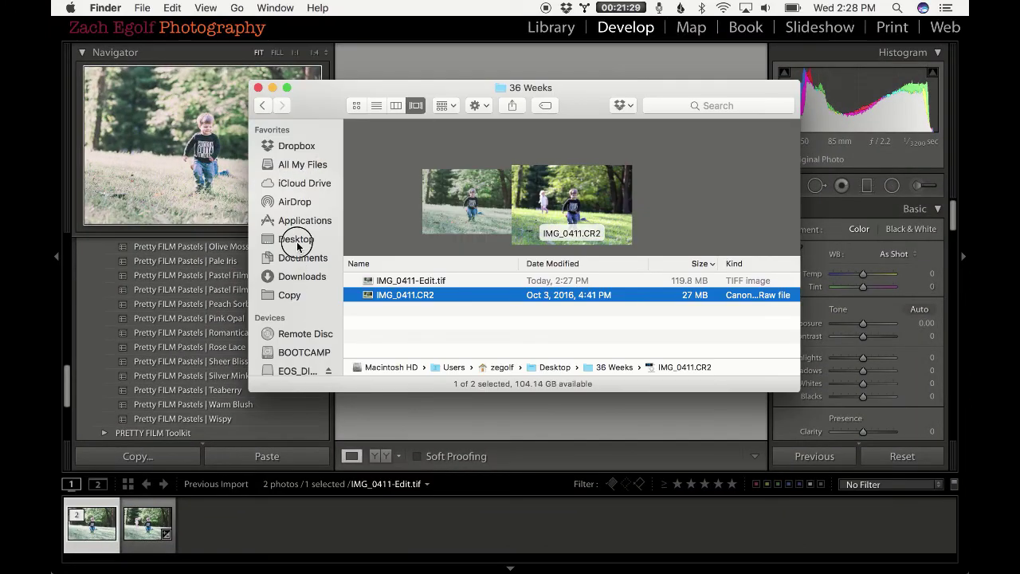
click(295, 239)
click(421, 285)
double_click(421, 281)
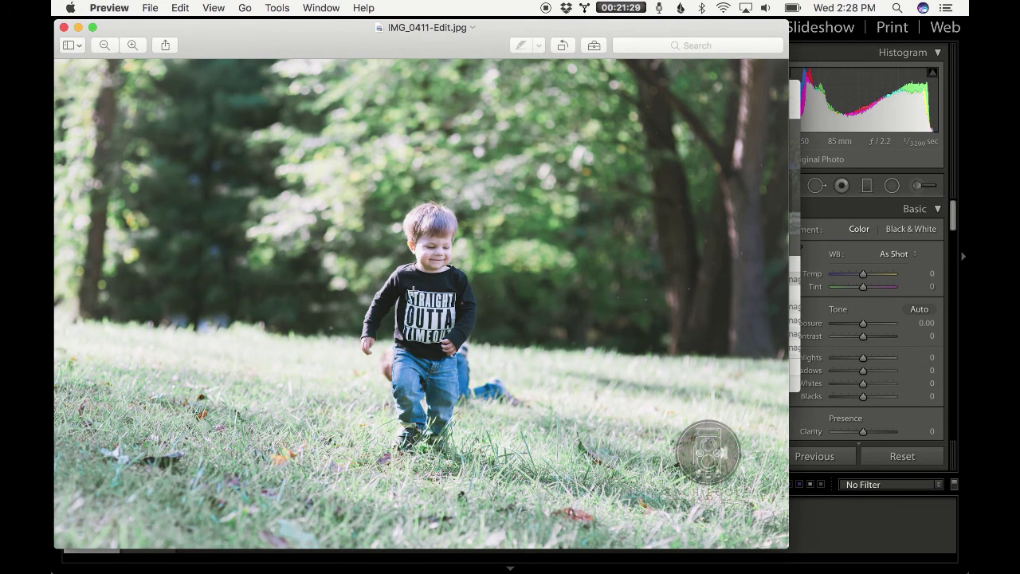